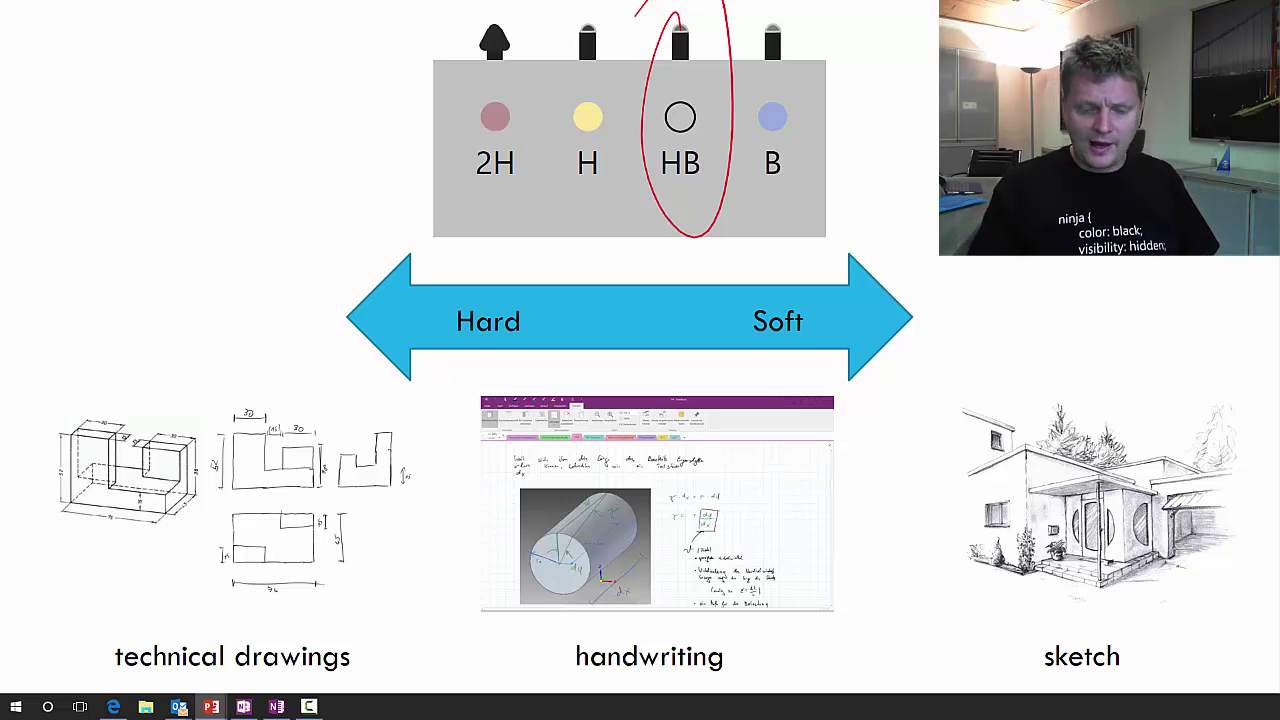
Step: Advance the PowerPoint slideshow from the pencil-hardness slide to the DEMO TIME slide
key(Right)
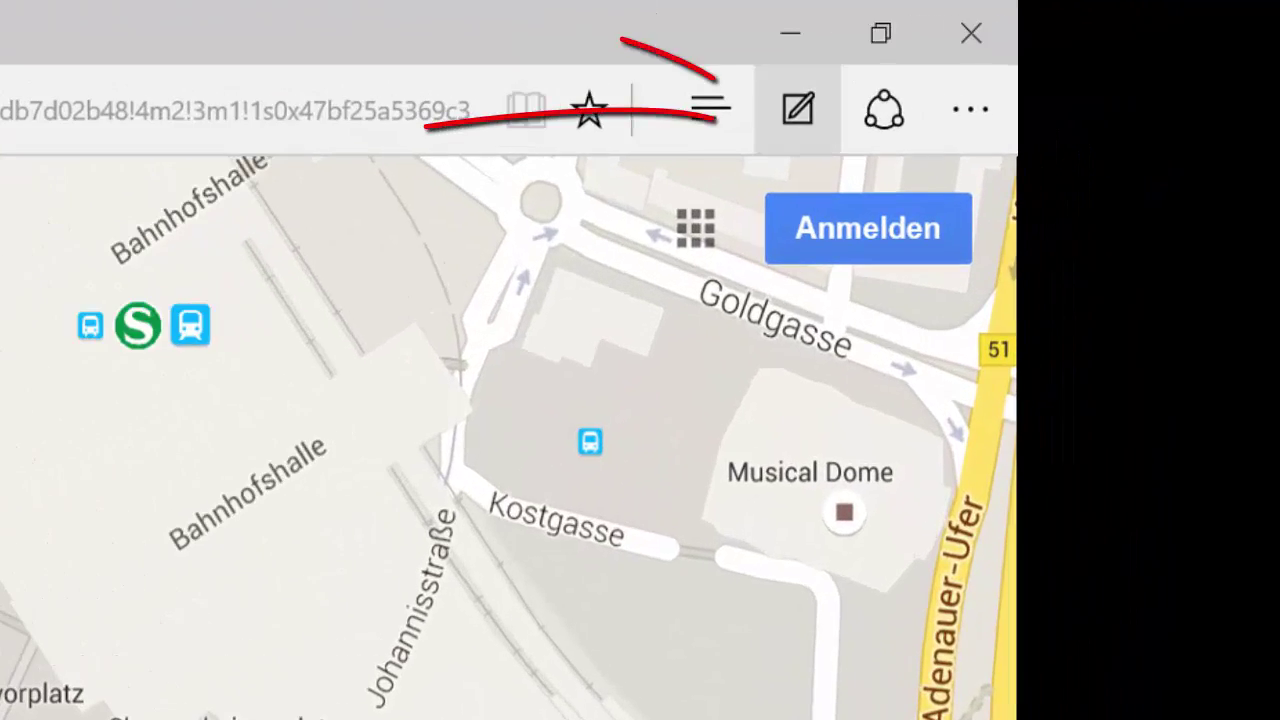
Step: Turn on Edge's Make a Web Note pen mode on the Kölner Dom map page
click(798, 108)
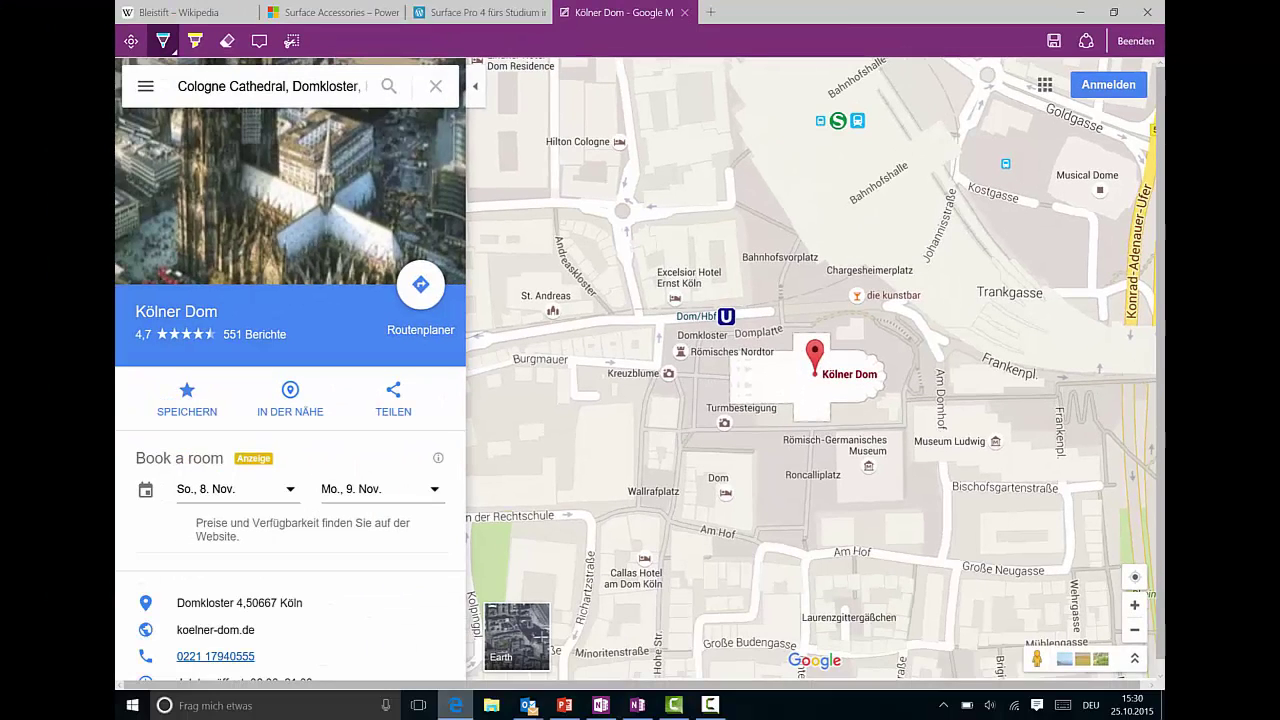
Step: Circle the Kölner Dom marker and handwrite 'Kölner Dom' beneath it
mouse_move(820, 330)
mouse_down()
mouse_move(870, 400)
mouse_move(800, 333)
mouse_up()
mouse_move(765, 424)
mouse_down()
mouse_move(760, 556)
mouse_move(820, 535)
mouse_up()
mouse_move(834, 508)
mouse_down()
mouse_move(830, 528)
mouse_move(851, 524)
mouse_move(874, 490)
mouse_up()
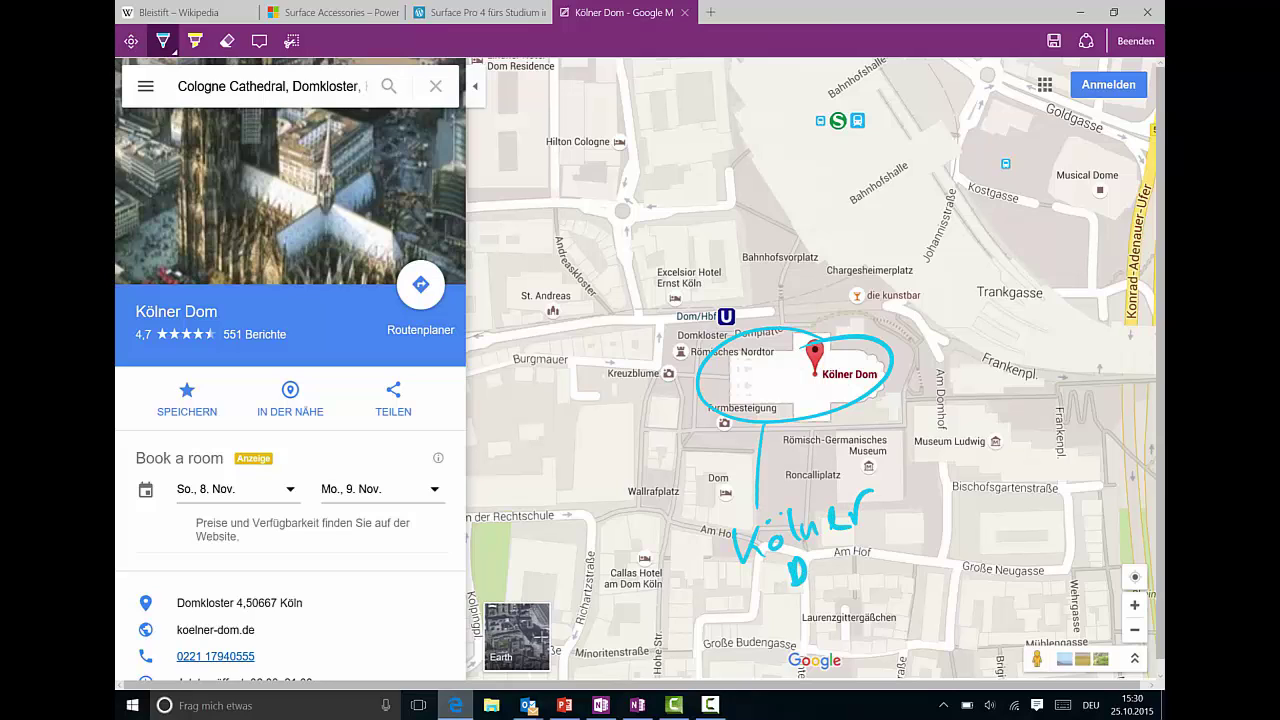
drag(818, 566, 866, 568)
Step: Circle and label the main station, then highlight the route toward the cathedral
mouse_move(858, 96)
mouse_down()
mouse_move(844, 90)
mouse_move(878, 108)
mouse_move(912, 104)
mouse_move(928, 128)
mouse_up()
mouse_move(934, 120)
mouse_down()
mouse_move(968, 132)
mouse_move(918, 152)
mouse_move(920, 168)
mouse_up()
drag(936, 146, 956, 164)
drag(962, 140, 972, 164)
mouse_move(980, 158)
mouse_down()
mouse_move(996, 160)
mouse_move(990, 172)
mouse_up()
click(195, 40)
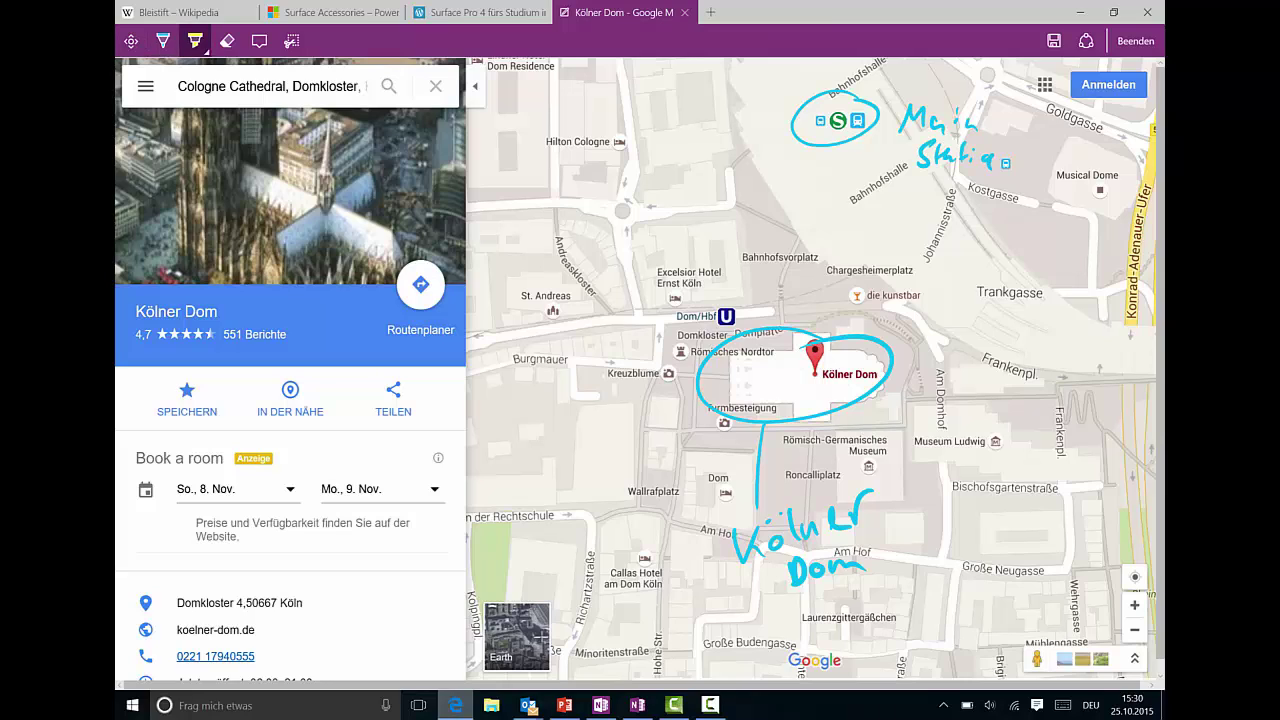
mouse_move(815, 142)
mouse_down()
mouse_move(758, 202)
mouse_move(790, 325)
mouse_move(730, 318)
mouse_move(684, 345)
mouse_move(713, 400)
mouse_move(736, 388)
mouse_up()
Step: With the pen, mark a circled X near Domkloster and label it 'Meeting Point'
click(163, 41)
click(691, 387)
drag(738, 367, 689, 425)
drag(738, 372, 736, 376)
drag(532, 520, 670, 428)
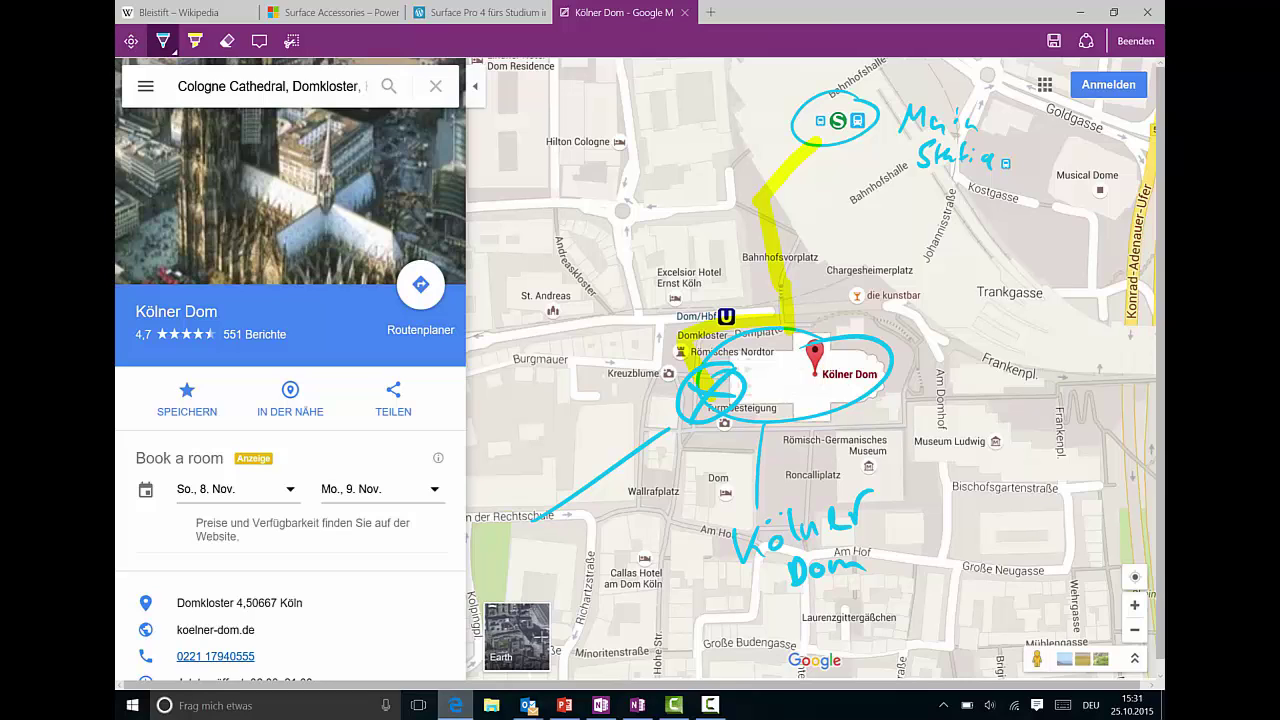
mouse_move(510, 512)
mouse_down()
mouse_move(532, 468)
mouse_move(550, 466)
mouse_move(540, 478)
mouse_up()
mouse_move(552, 472)
mouse_down()
mouse_move(604, 446)
mouse_move(578, 486)
mouse_up()
mouse_move(598, 442)
mouse_down()
mouse_move(606, 414)
mouse_move(622, 432)
mouse_up()
mouse_move(628, 422)
mouse_down()
mouse_move(632, 394)
mouse_move(646, 410)
mouse_up()
drag(632, 400, 658, 394)
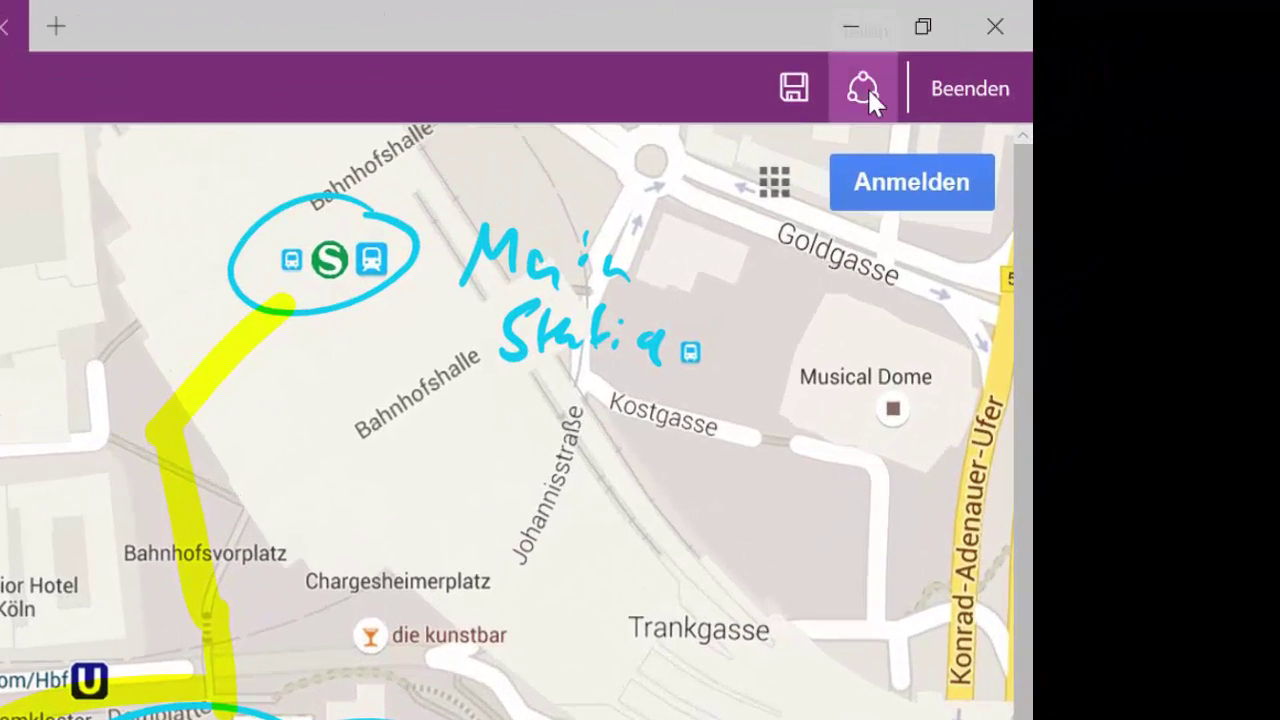
Step: Share the inked map web note through Mail from the Teilen pane
click(864, 88)
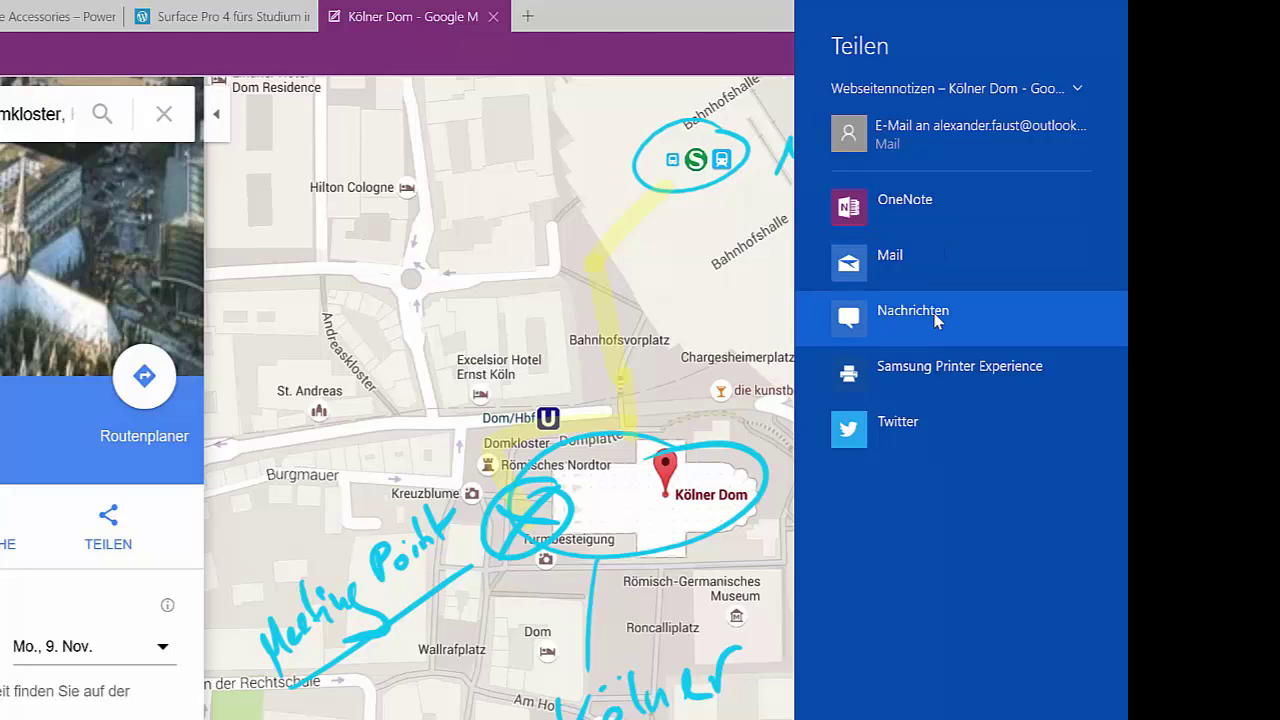
click(918, 272)
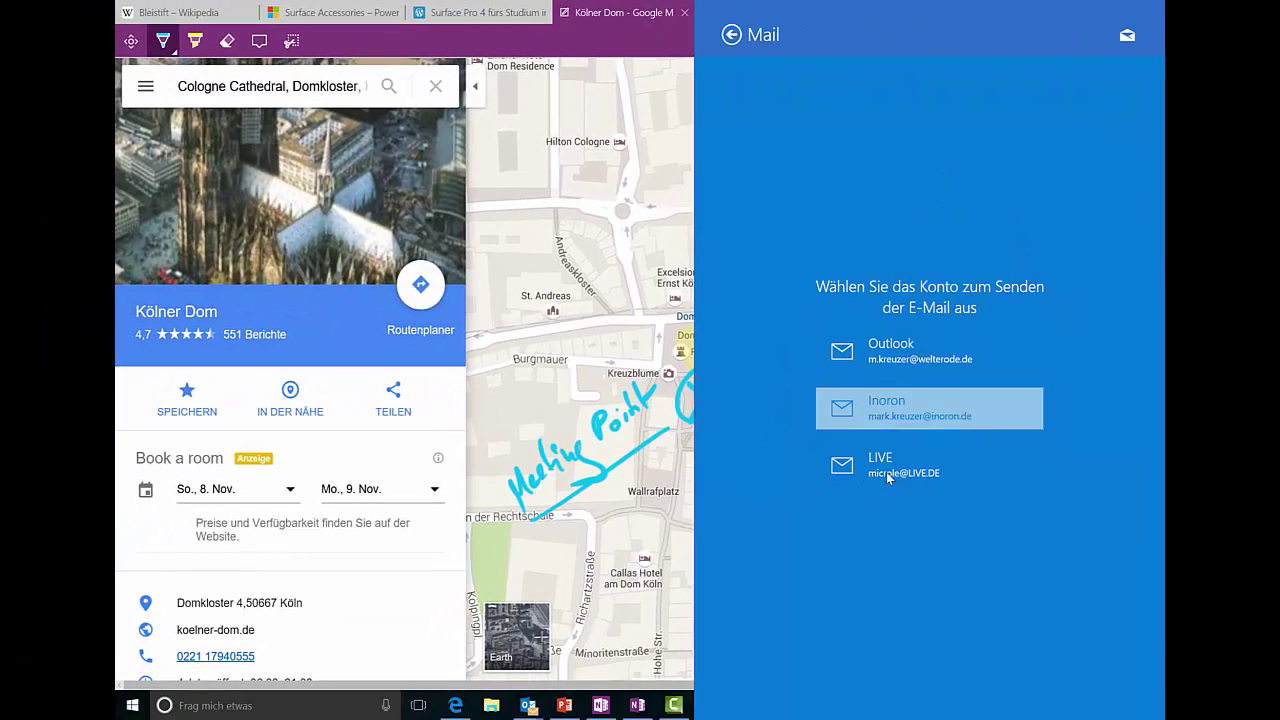
Step: Send from the LIVE account and address the message to the suggested contact
click(947, 464)
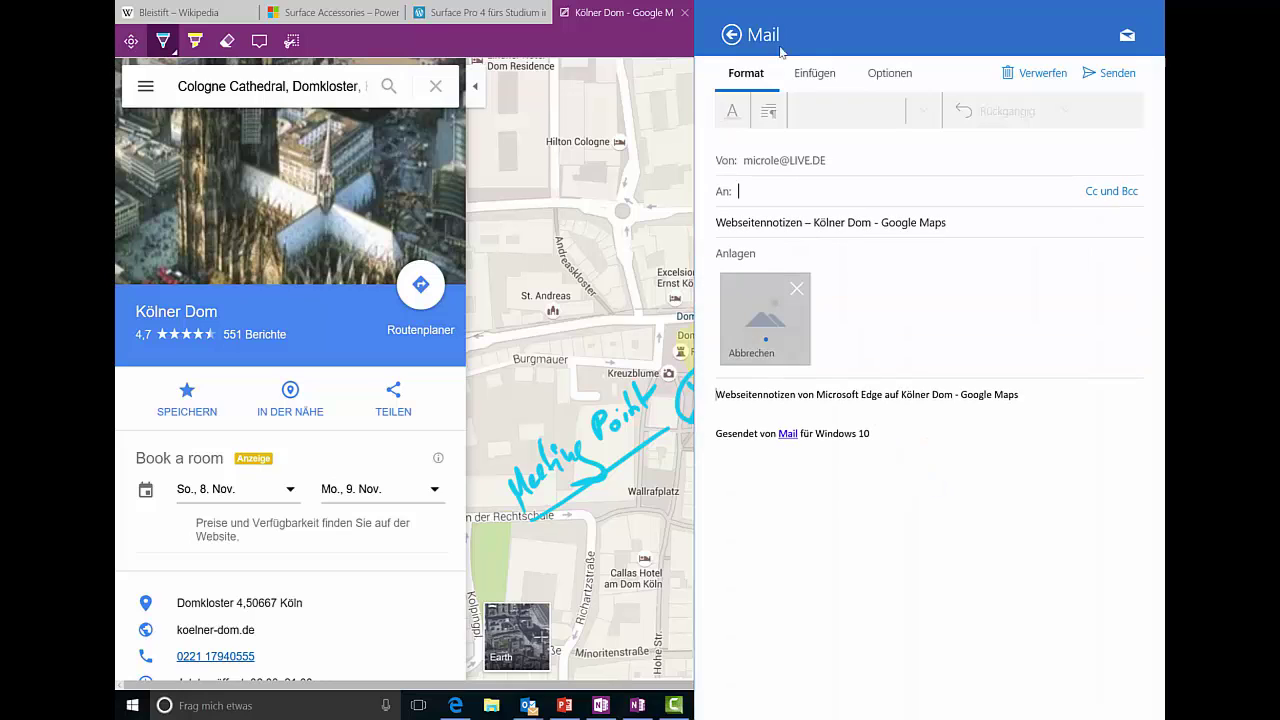
text(alex)
key(Down)
key(Return)
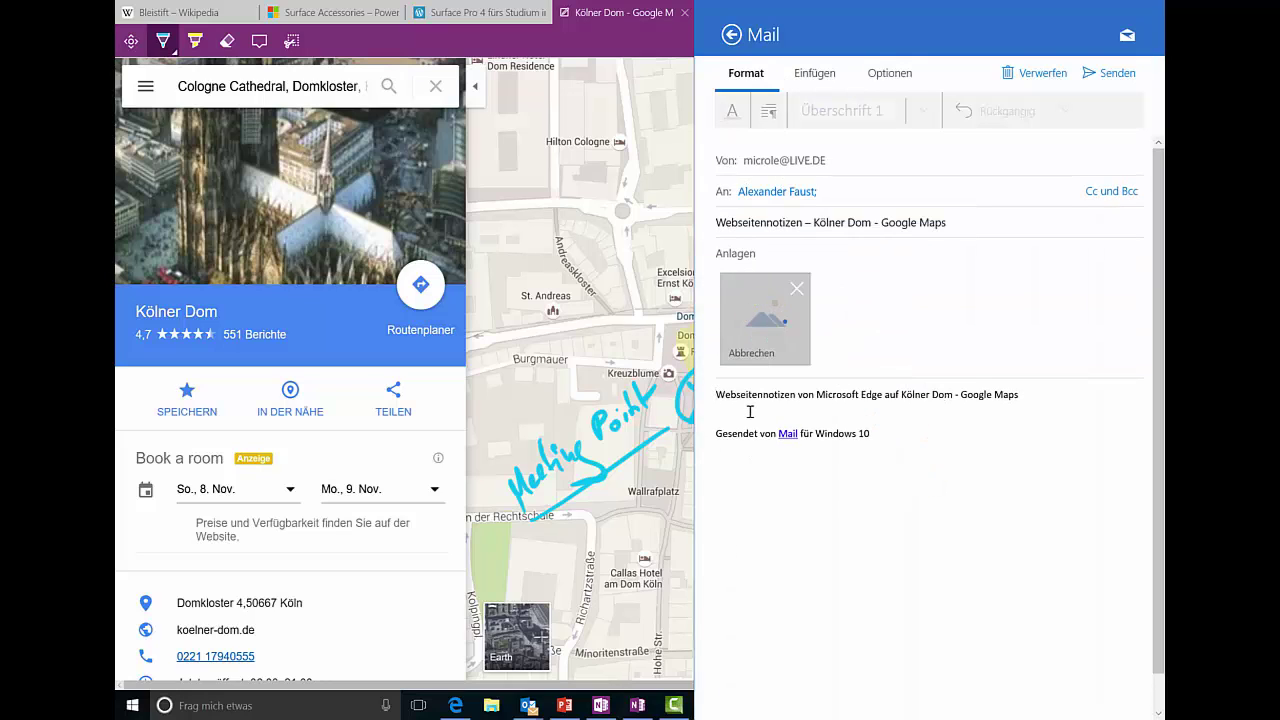
Step: Write 'This is our meetin point' above the body and send the e-mail
click(718, 392)
key(Return)
key(Up)
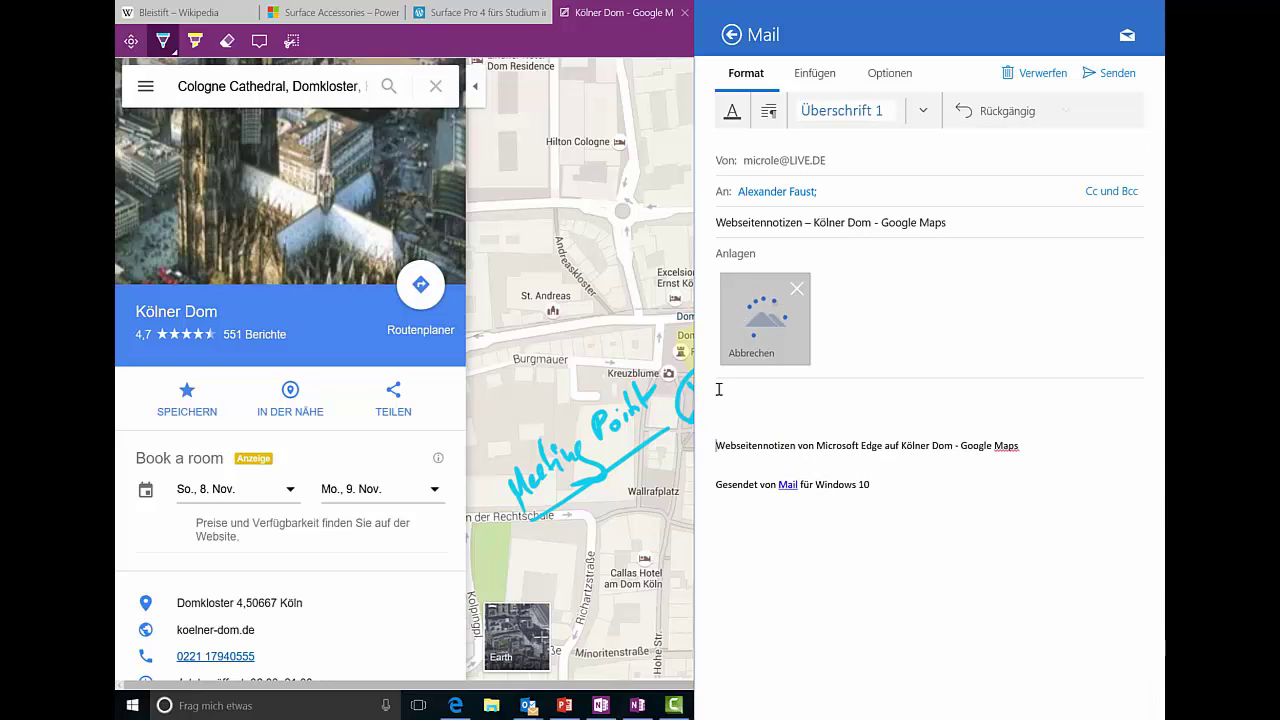
text(His isou)
key(BackSpace)
key(BackSpace)
text(our meetin point)
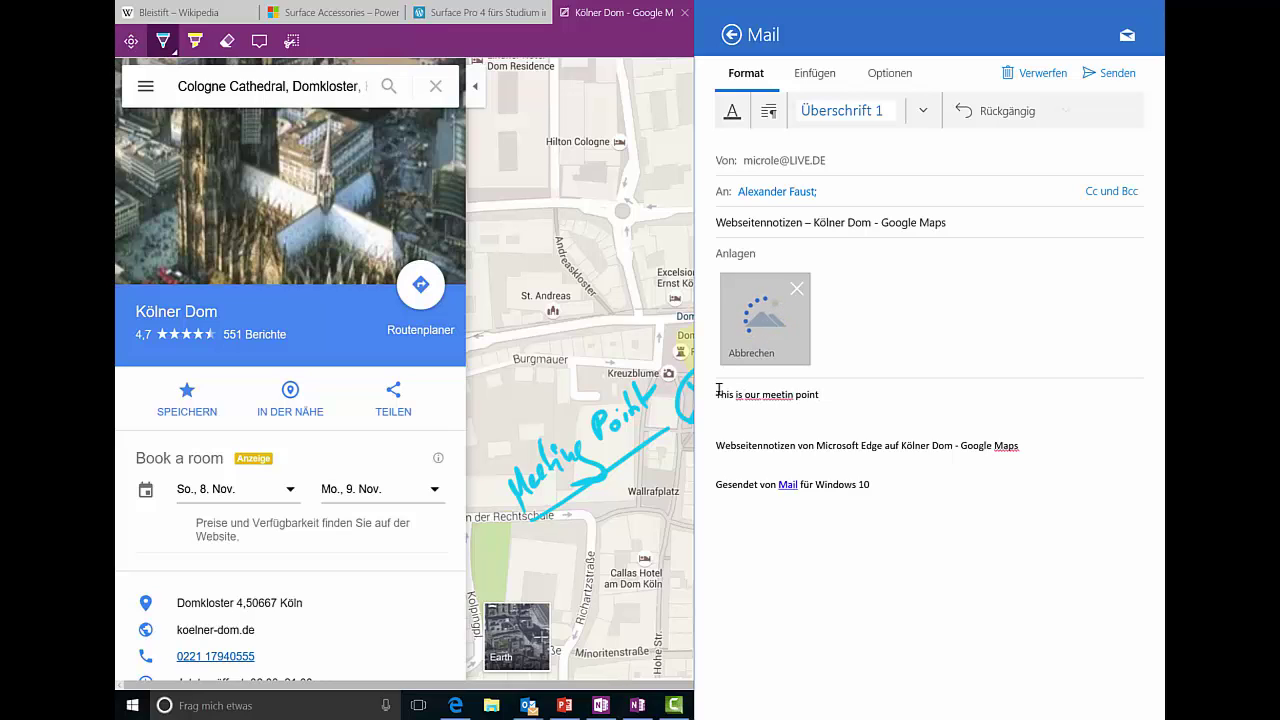
key(ctrl+Return)
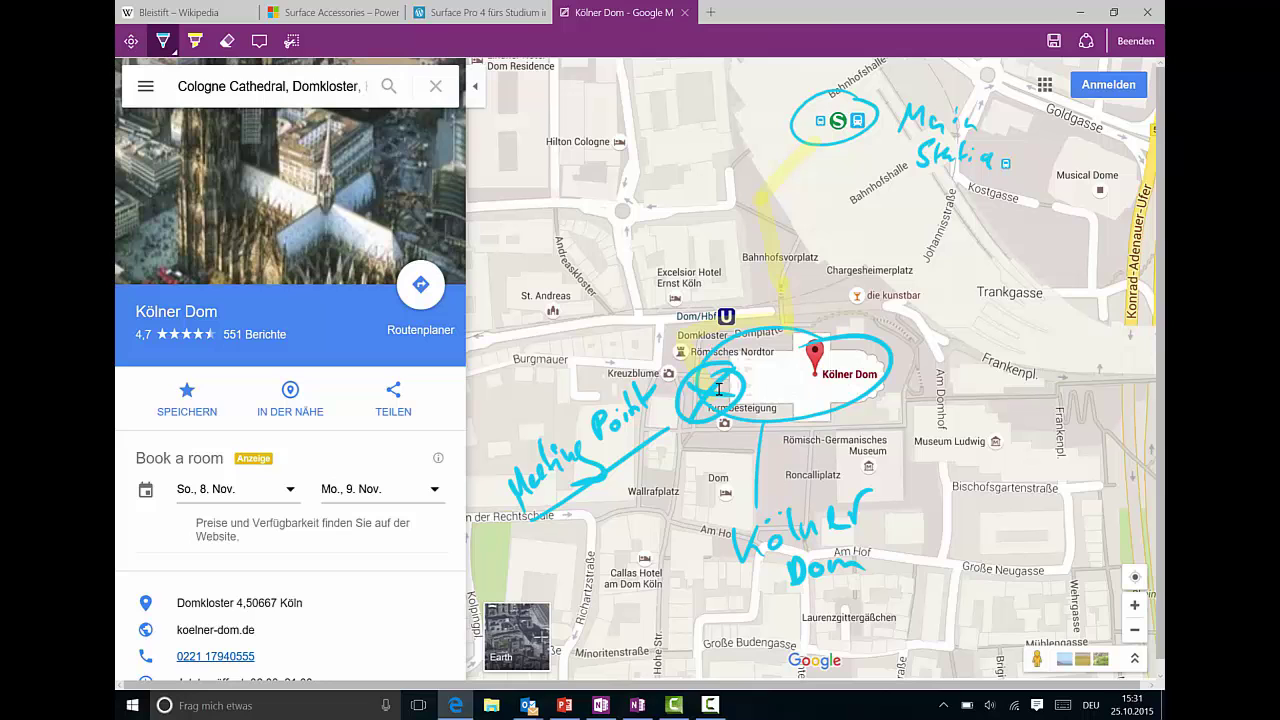
Step: Switch from Edge to OneNote from the taskbar
click(600, 705)
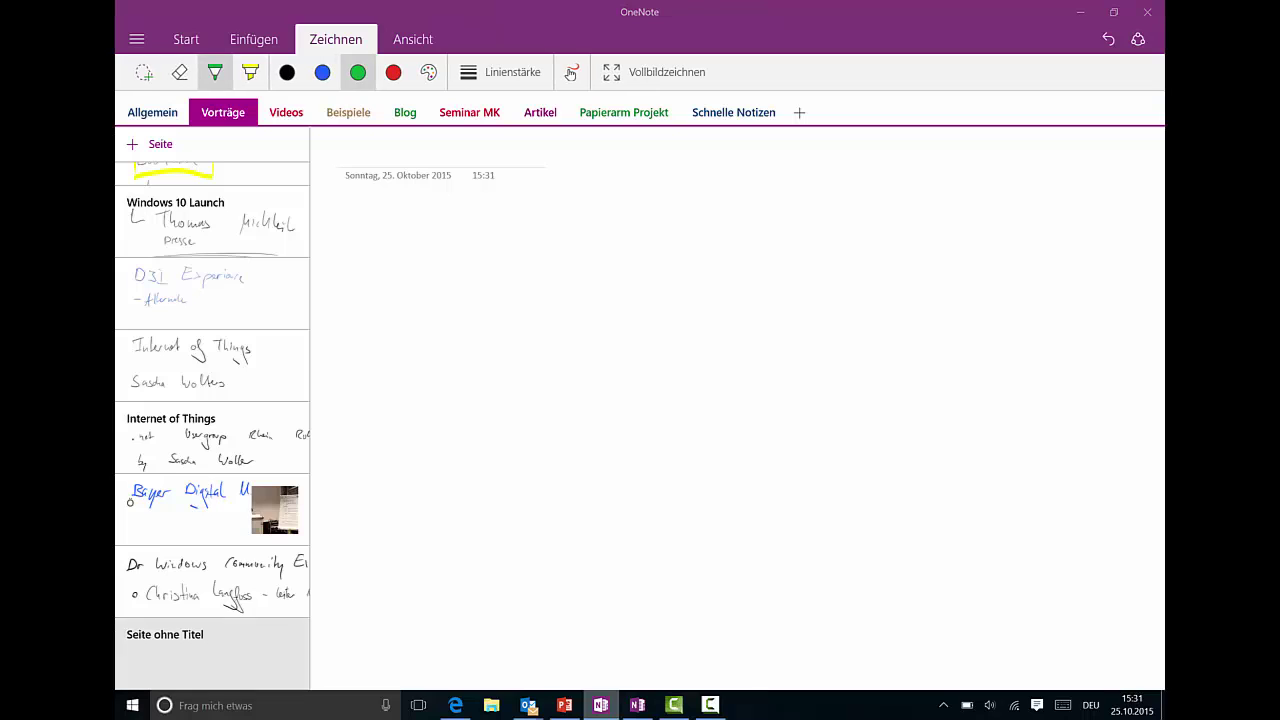
Step: Create a new untitled page in Vorträge, then minimise and restore OneNote
key(super)
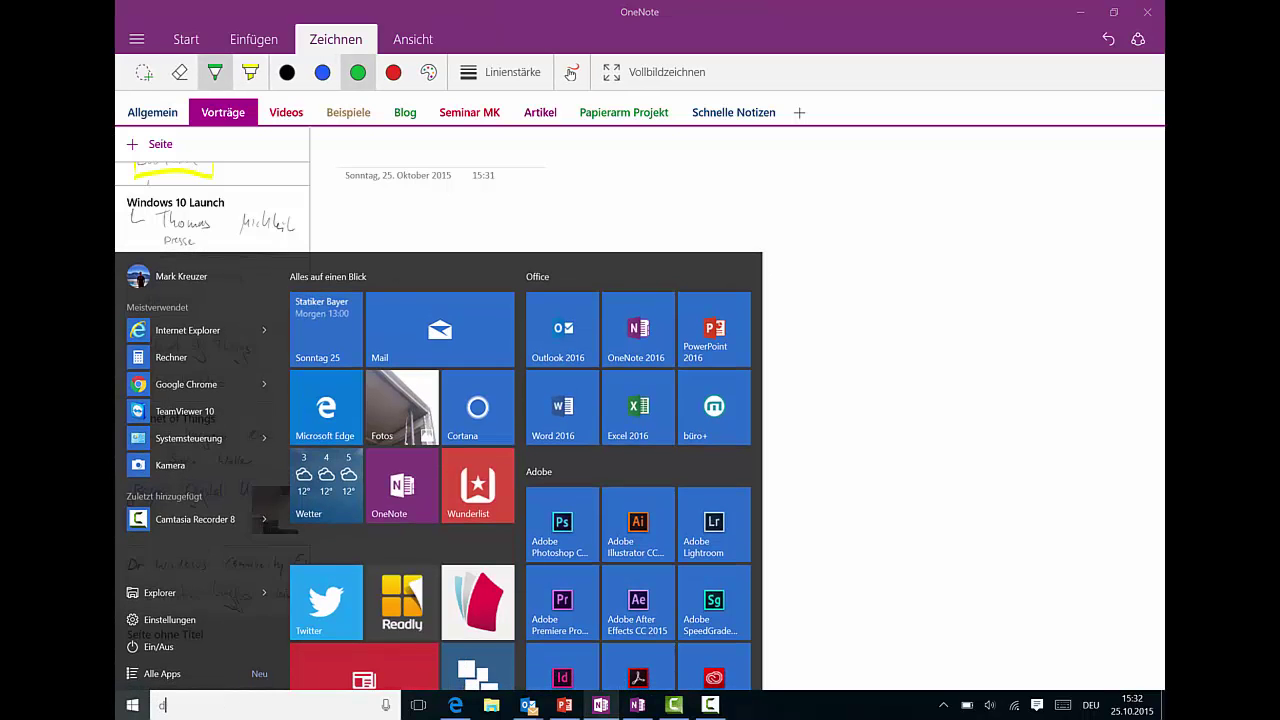
key(super+d)
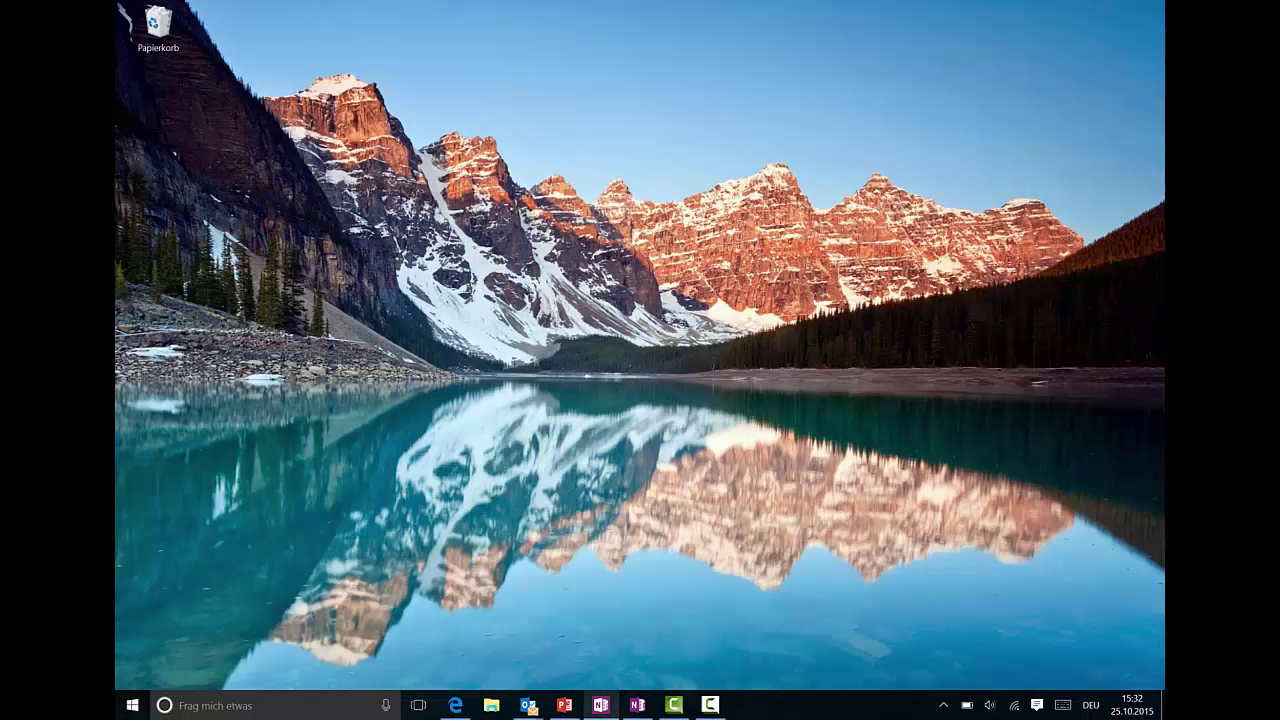
key(super+d)
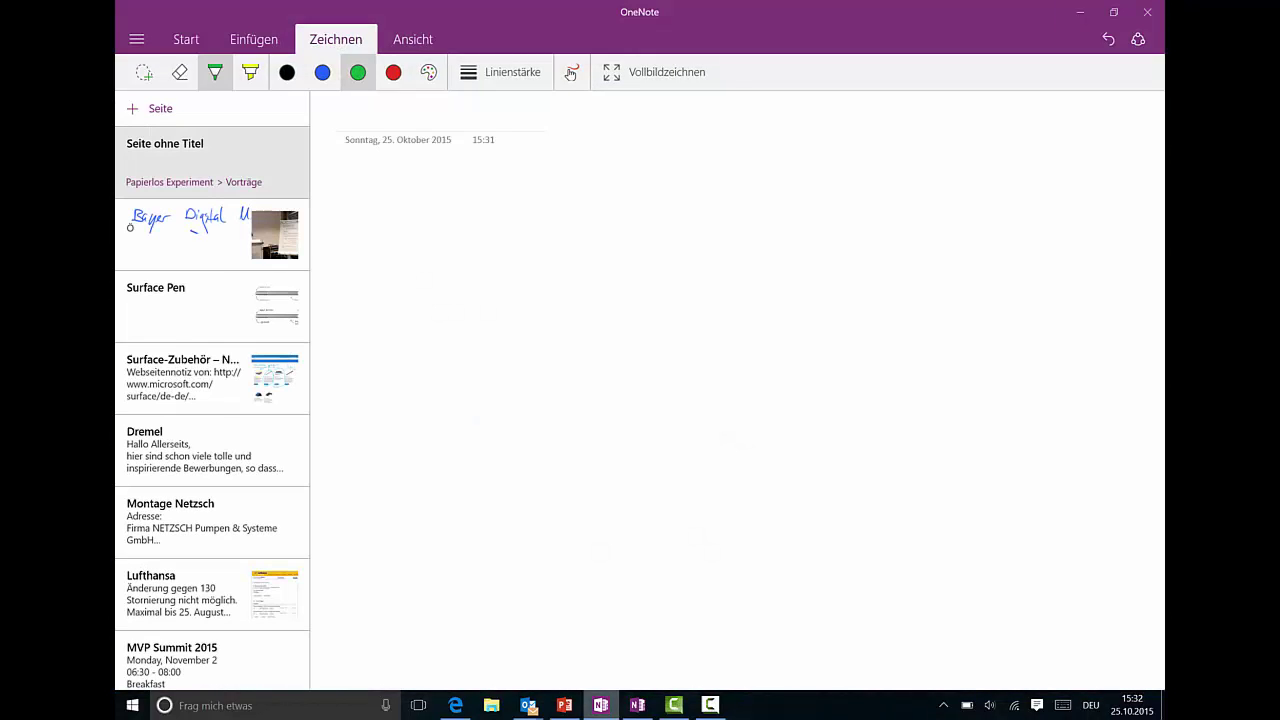
Step: Handwrite the title 'New Page' at the top of the page
mouse_move(347, 132)
mouse_down()
mouse_move(361, 104)
mouse_move(440, 130)
mouse_up()
click(461, 120)
mouse_move(438, 106)
mouse_down()
mouse_move(440, 122)
mouse_move(466, 130)
mouse_up()
mouse_move(484, 114)
mouse_down()
mouse_move(480, 146)
mouse_move(514, 120)
mouse_up()
Step: In blue ink, sketch a shape and handwrite 'Draw', 'Write' and 'talks some'
click(322, 72)
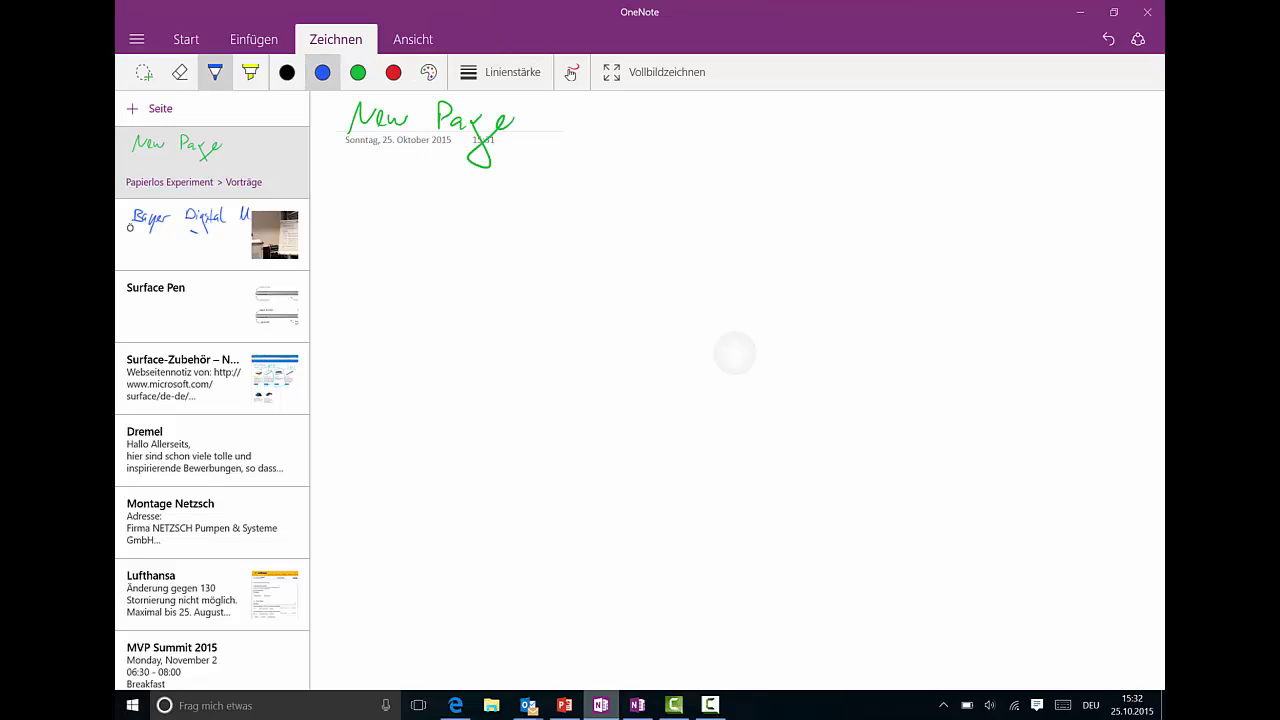
mouse_move(388, 272)
mouse_down()
mouse_move(392, 316)
mouse_move(420, 354)
mouse_move(385, 373)
mouse_up()
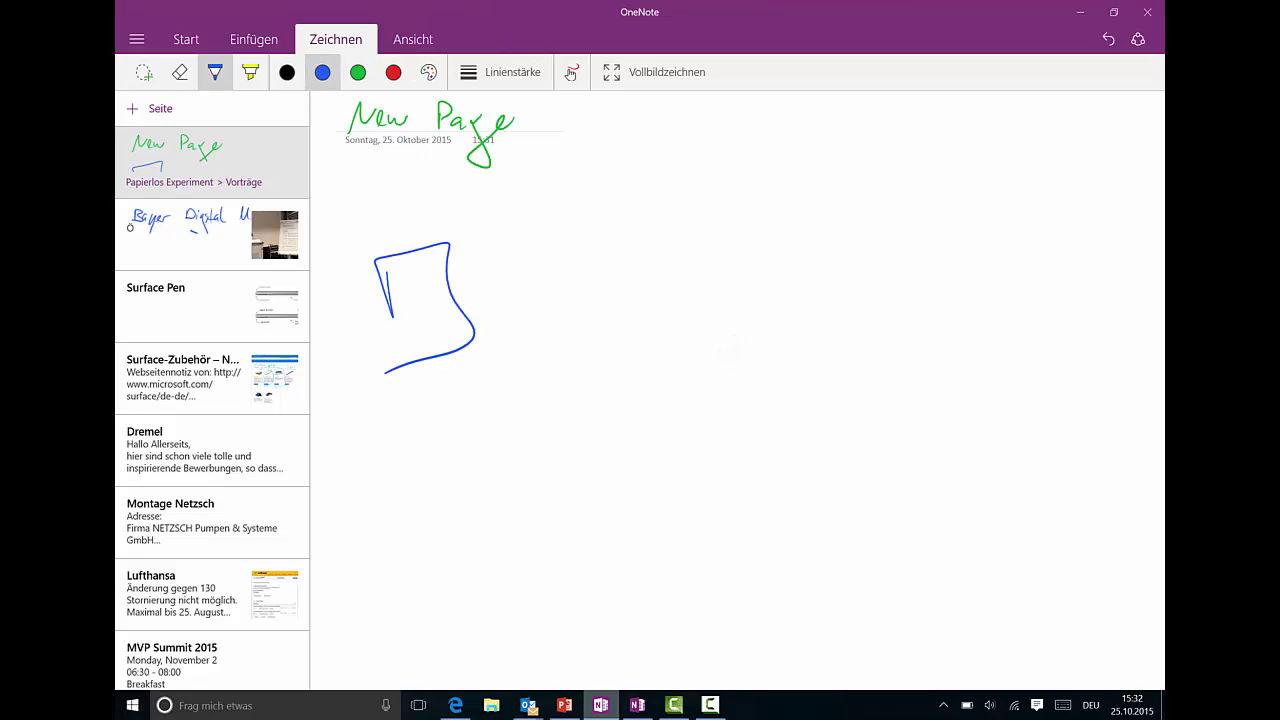
drag(525, 244, 526, 274)
mouse_move(524, 244)
mouse_down()
mouse_move(530, 272)
mouse_move(566, 254)
mouse_up()
drag(580, 256, 618, 242)
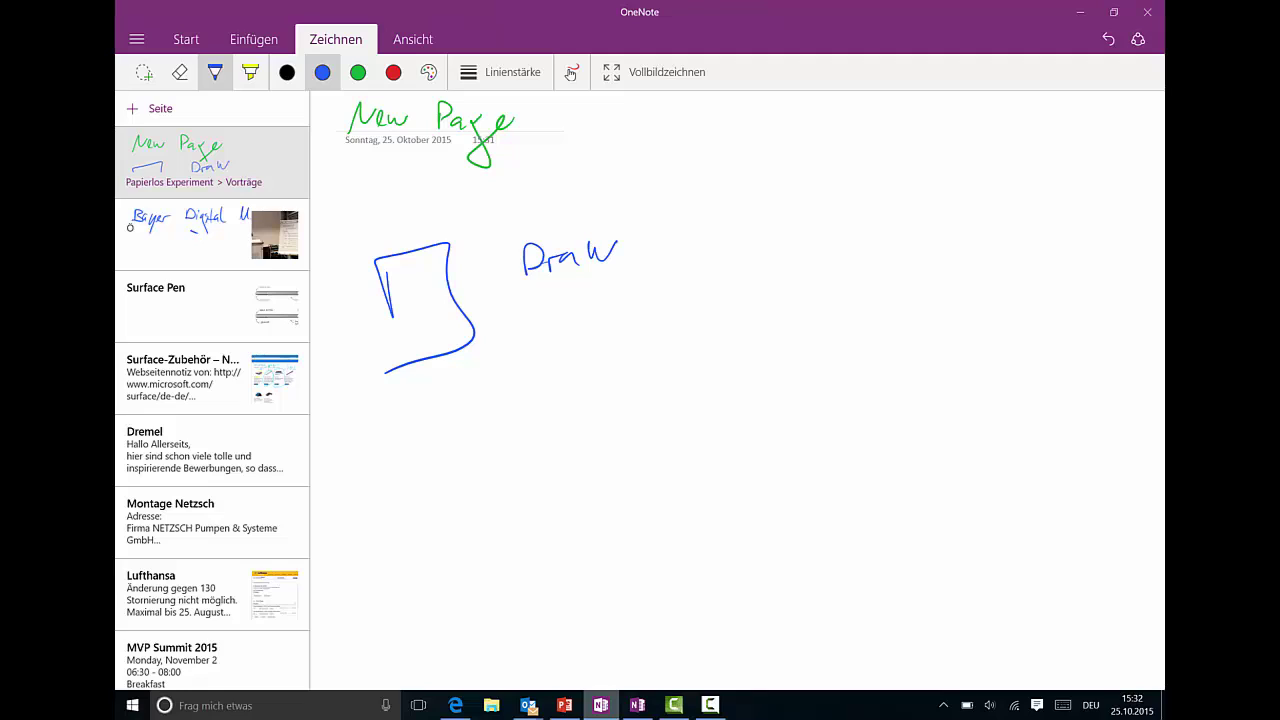
mouse_move(489, 446)
mouse_down()
mouse_move(491, 474)
mouse_move(548, 462)
mouse_up()
mouse_move(562, 434)
mouse_down()
mouse_move(558, 470)
mouse_move(576, 464)
mouse_up()
mouse_move(698, 452)
mouse_down()
mouse_move(692, 494)
mouse_move(884, 474)
mouse_up()
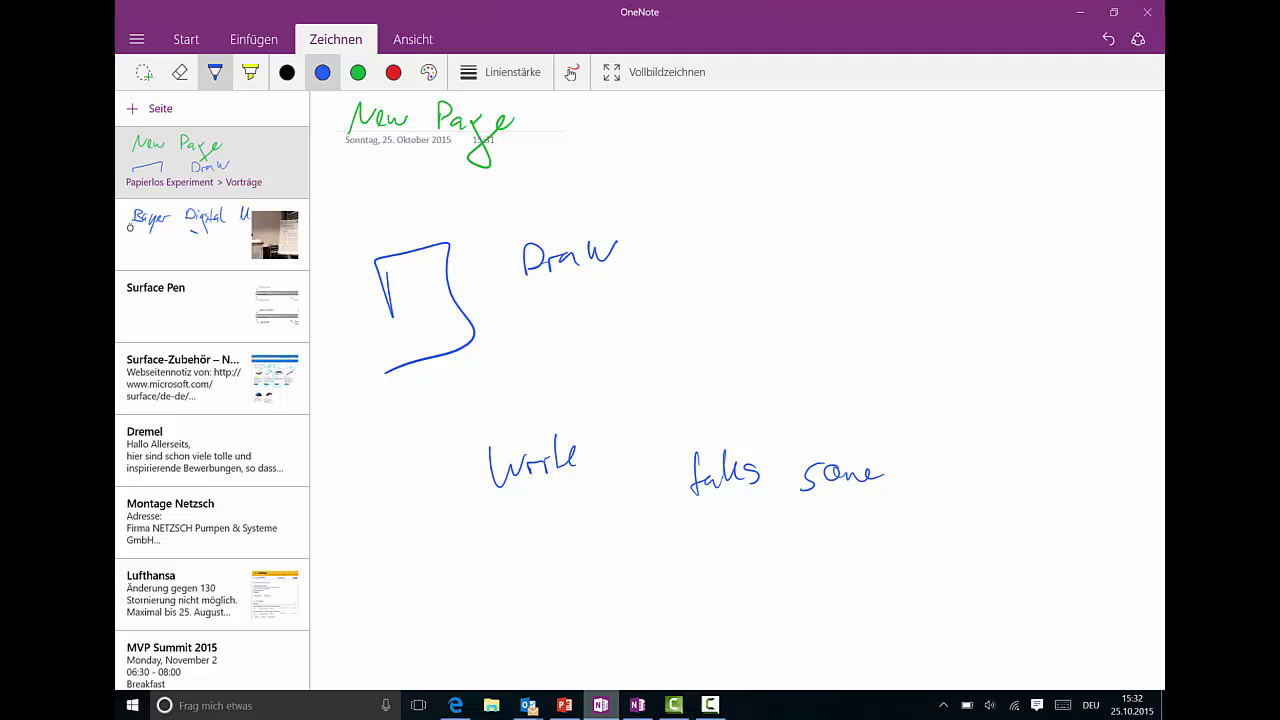
Step: Lasso-select and delete the sketched shape, then move 'Draw' to the lower left
click(144, 72)
mouse_move(371, 251)
mouse_down()
mouse_move(349, 320)
mouse_move(372, 248)
mouse_up()
drag(422, 305, 573, 256)
mouse_move(629, 326)
mouse_down()
mouse_move(671, 434)
mouse_move(738, 432)
mouse_up()
key(Delete)
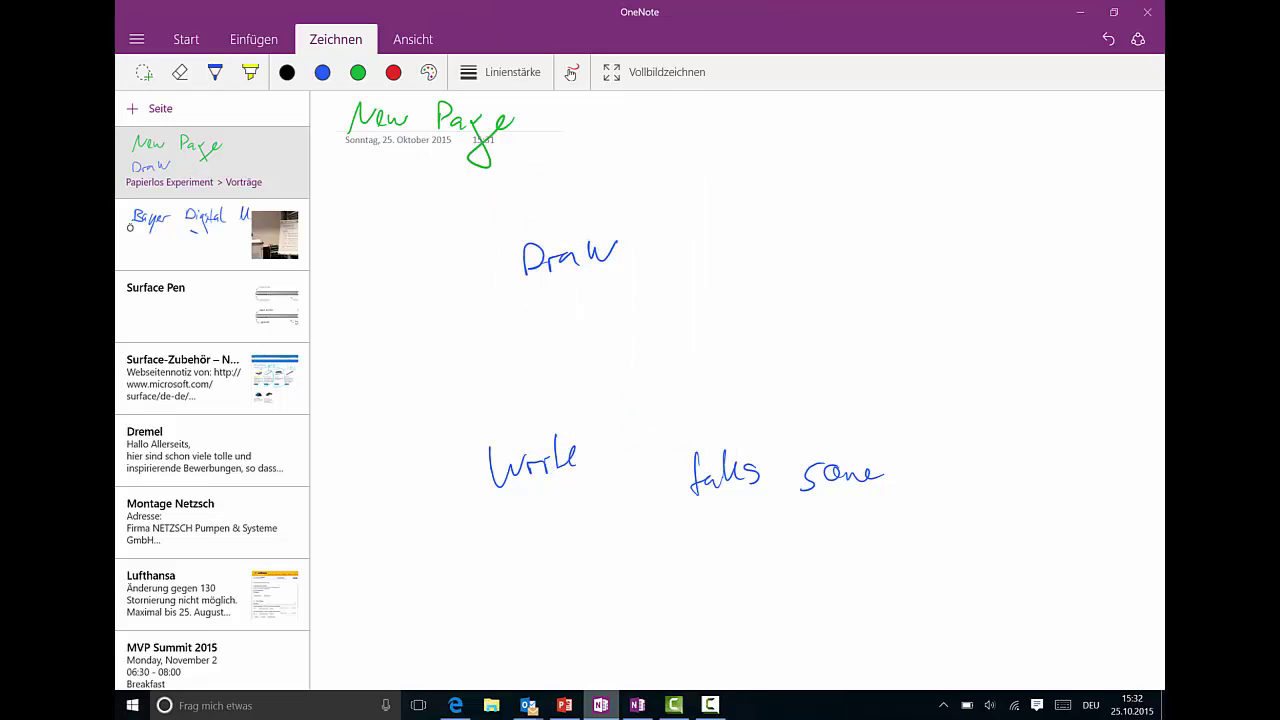
mouse_move(535, 195)
mouse_down()
mouse_move(455, 290)
mouse_move(535, 200)
mouse_up()
mouse_move(566, 257)
mouse_down()
mouse_move(421, 474)
mouse_move(423, 553)
mouse_up()
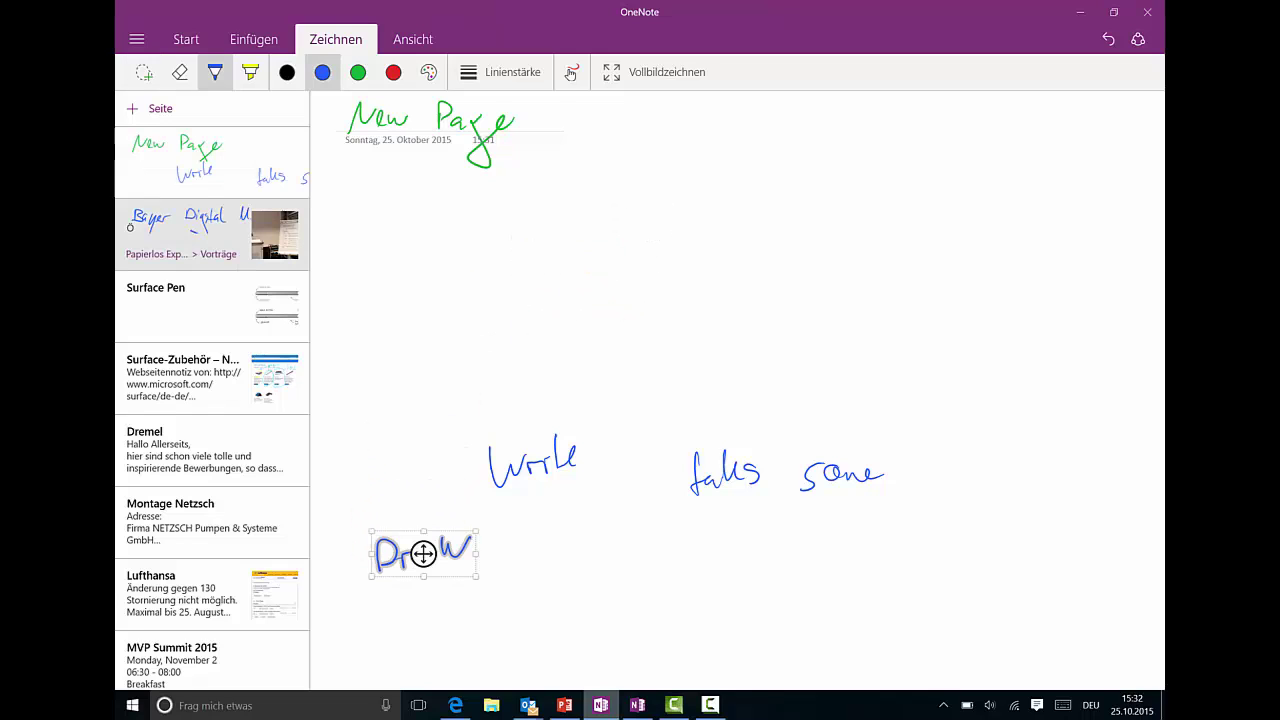
Step: Open the Bayer Digital Marketing Event page, loop blue ink around the flip chart, and scroll the notes
click(200, 232)
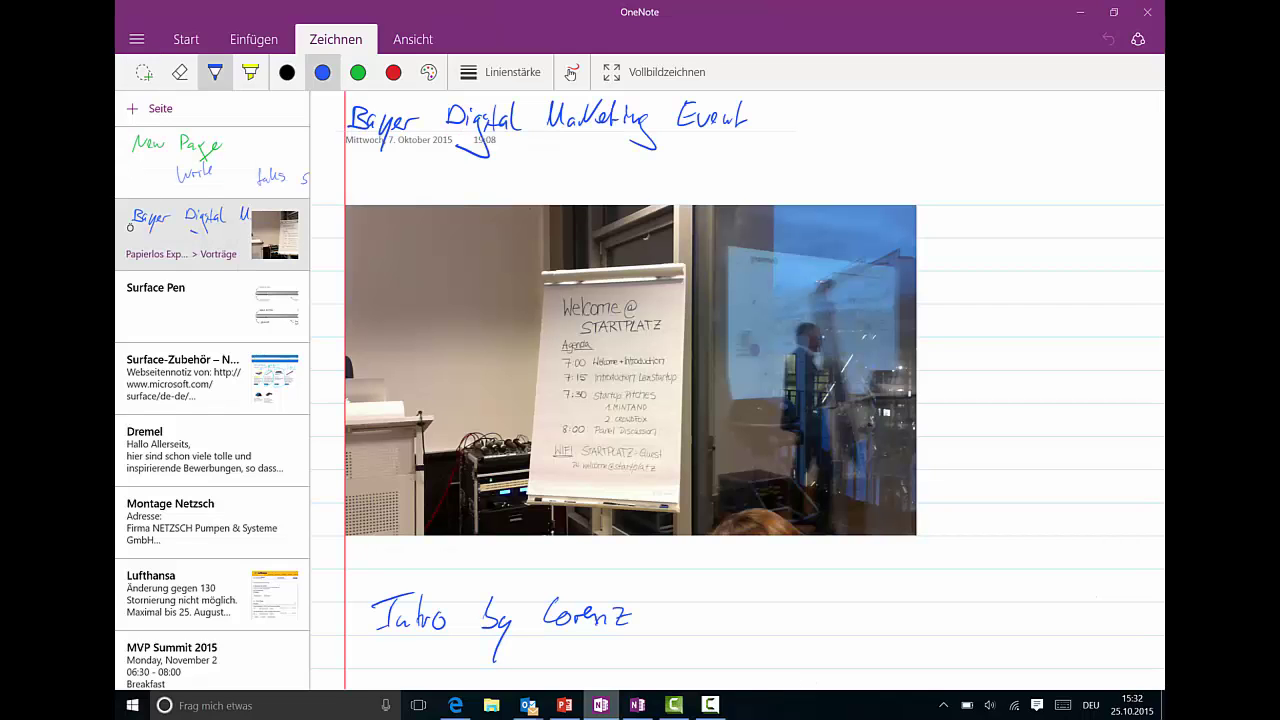
mouse_move(555, 468)
mouse_down()
mouse_move(700, 265)
mouse_move(528, 498)
mouse_up()
drag(712, 318, 836, 245)
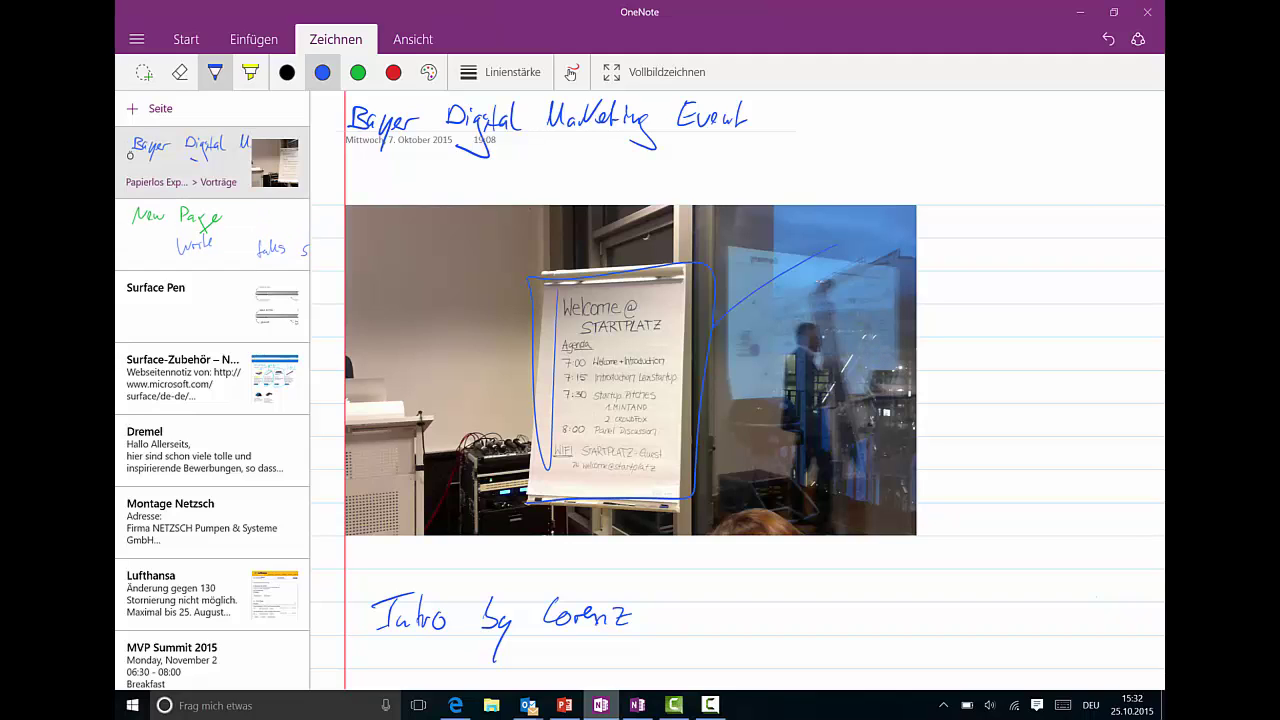
scroll(737, 390, down, 15)
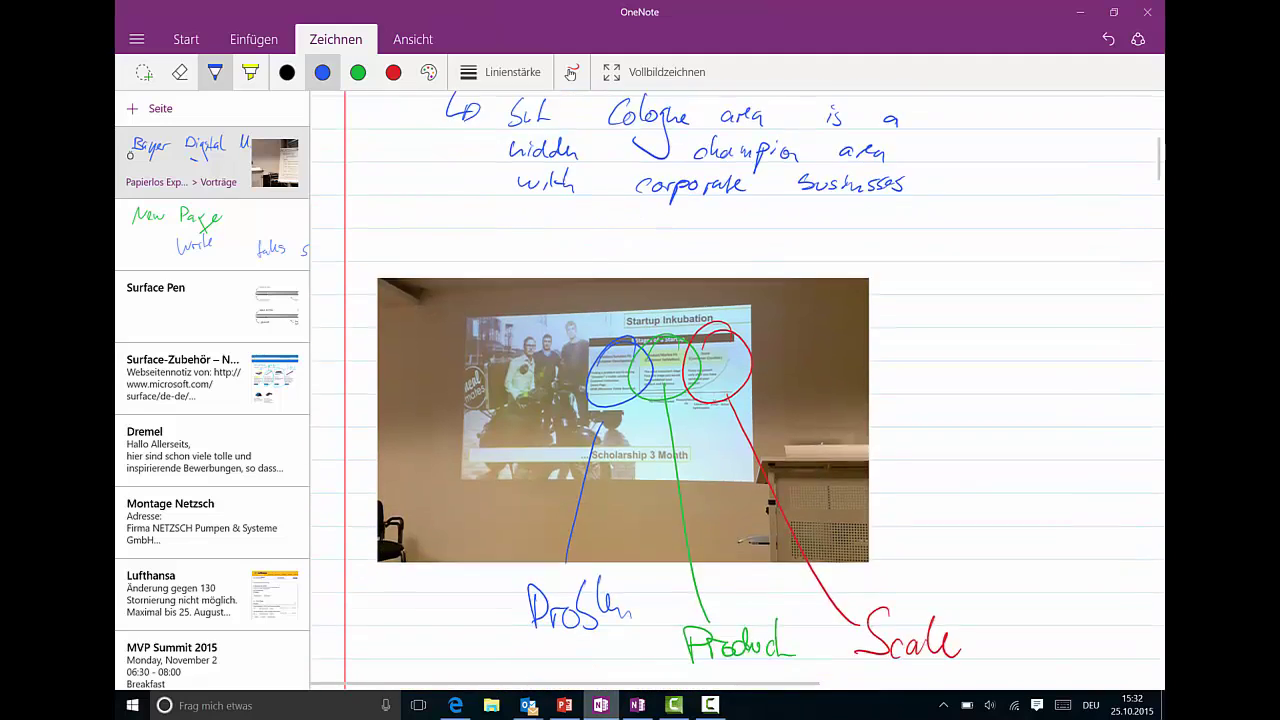
scroll(737, 390, down, 5)
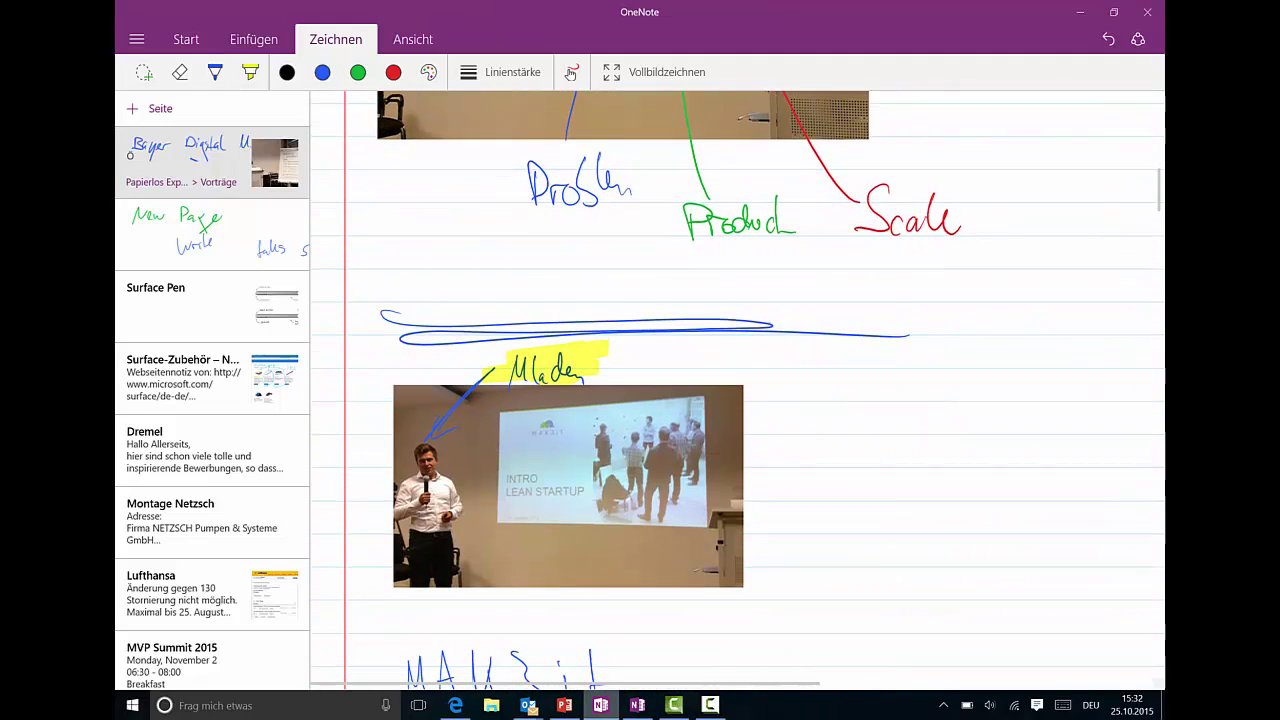
scroll(737, 390, down, 9)
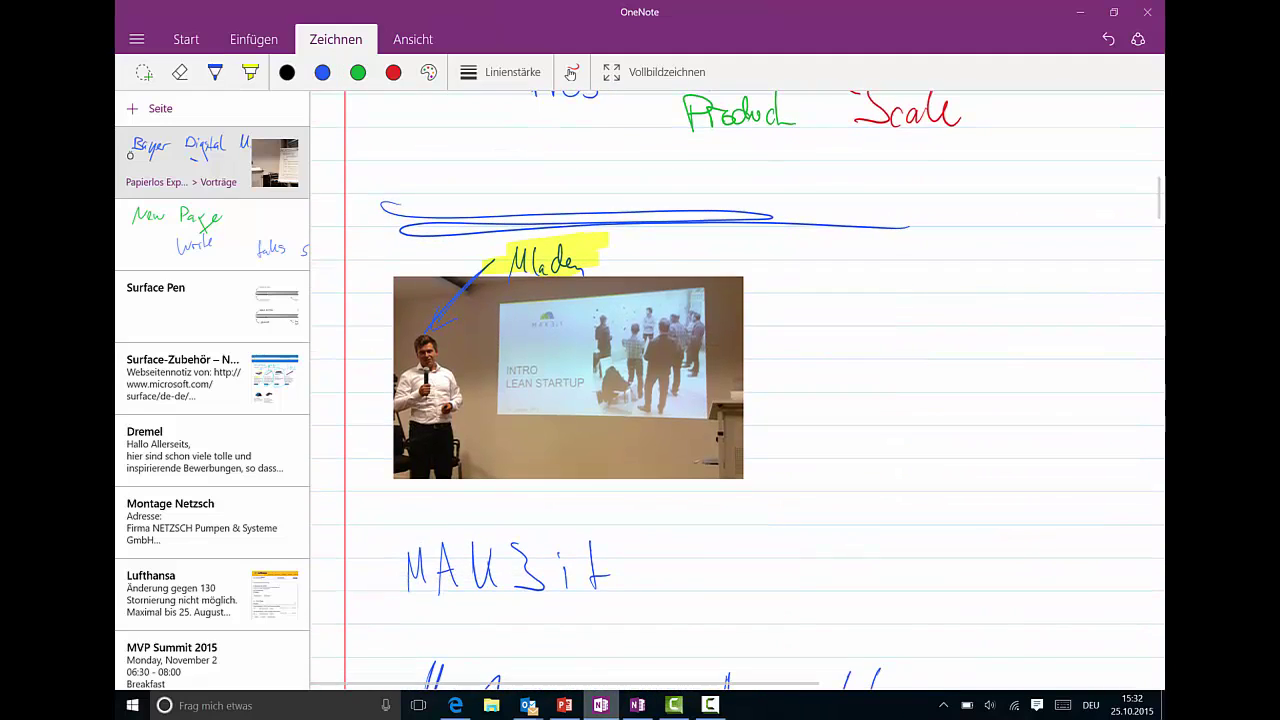
scroll(737, 390, down, 8)
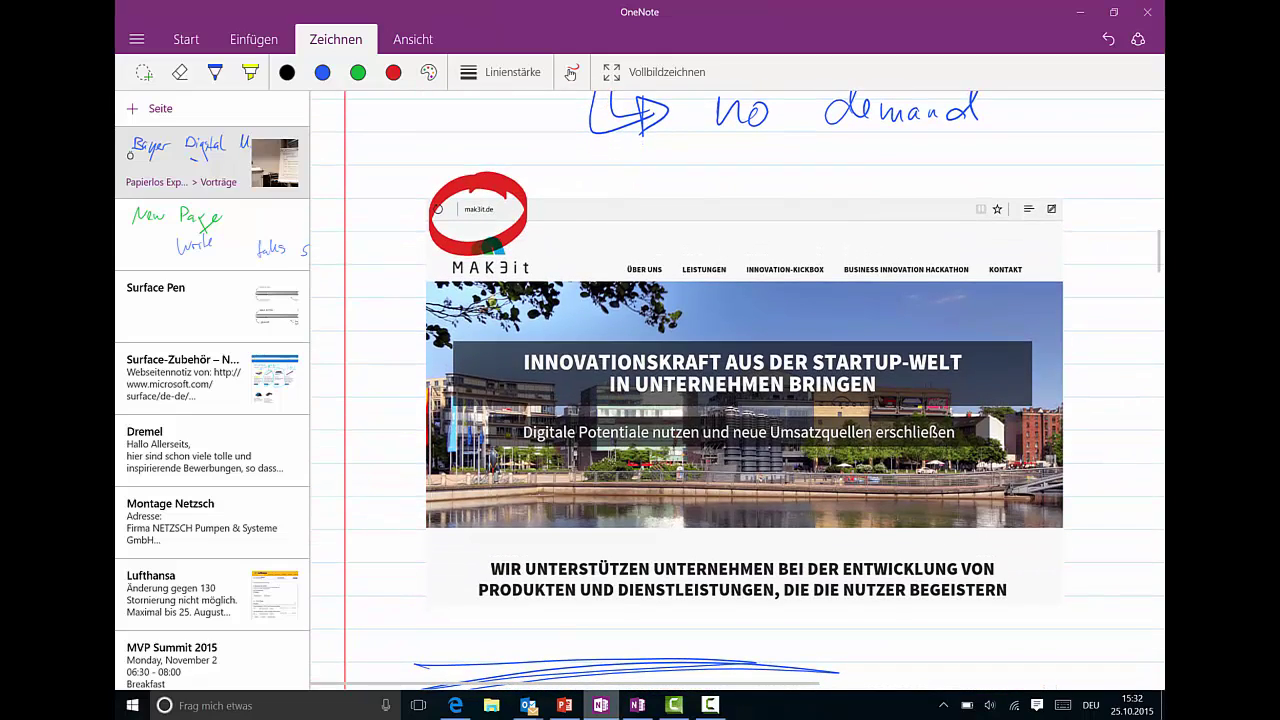
scroll(737, 390, down, 7)
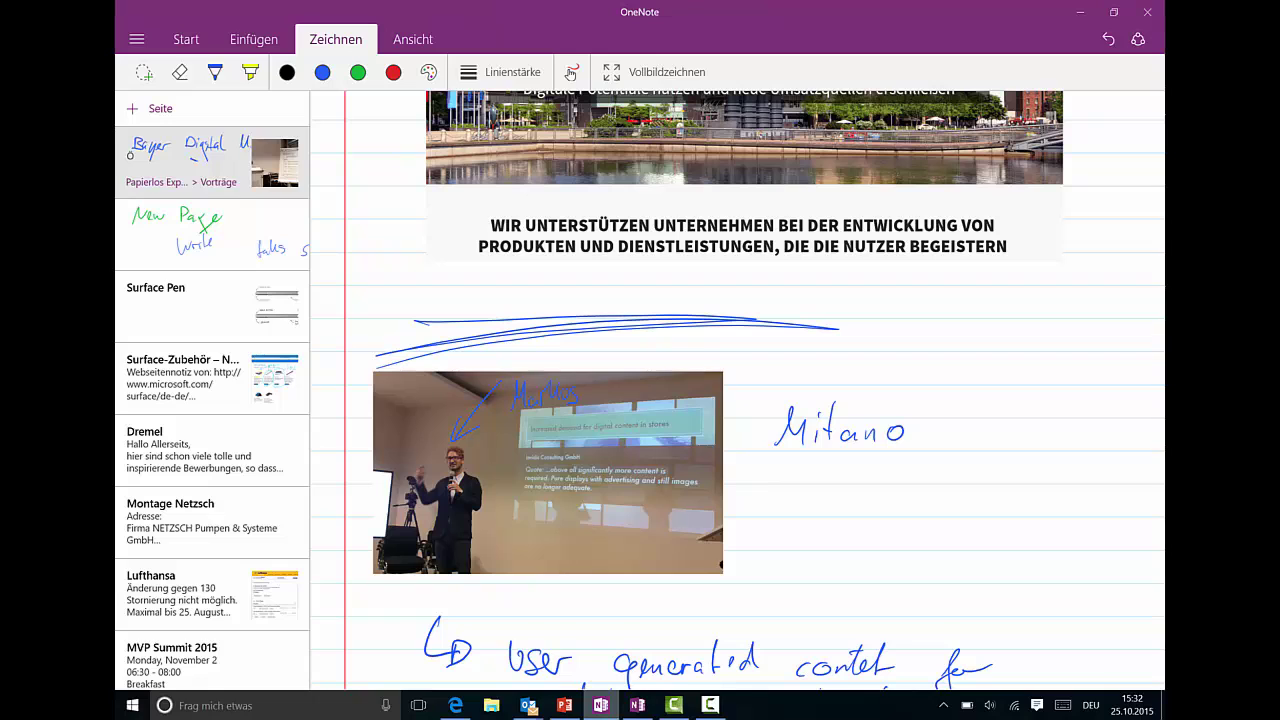
Step: Launch Adobe Photoshop CC from the Start menu, then close the Start menu
key(super)
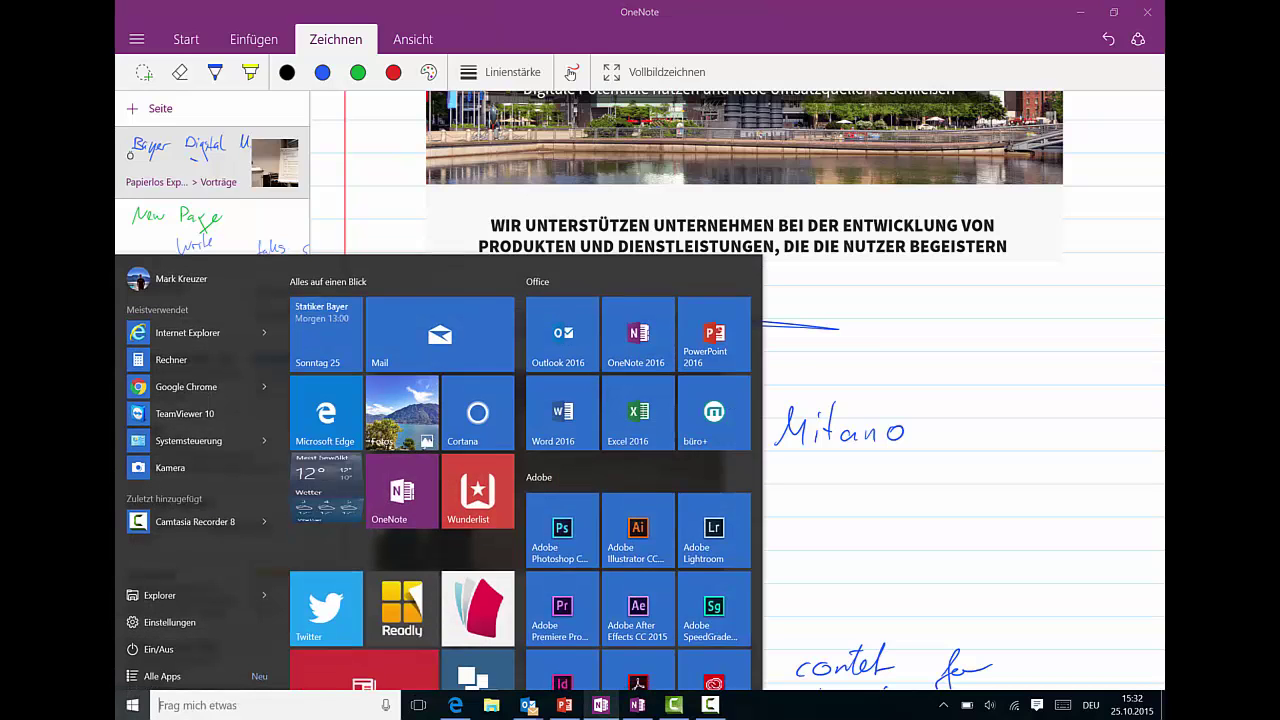
click(562, 524)
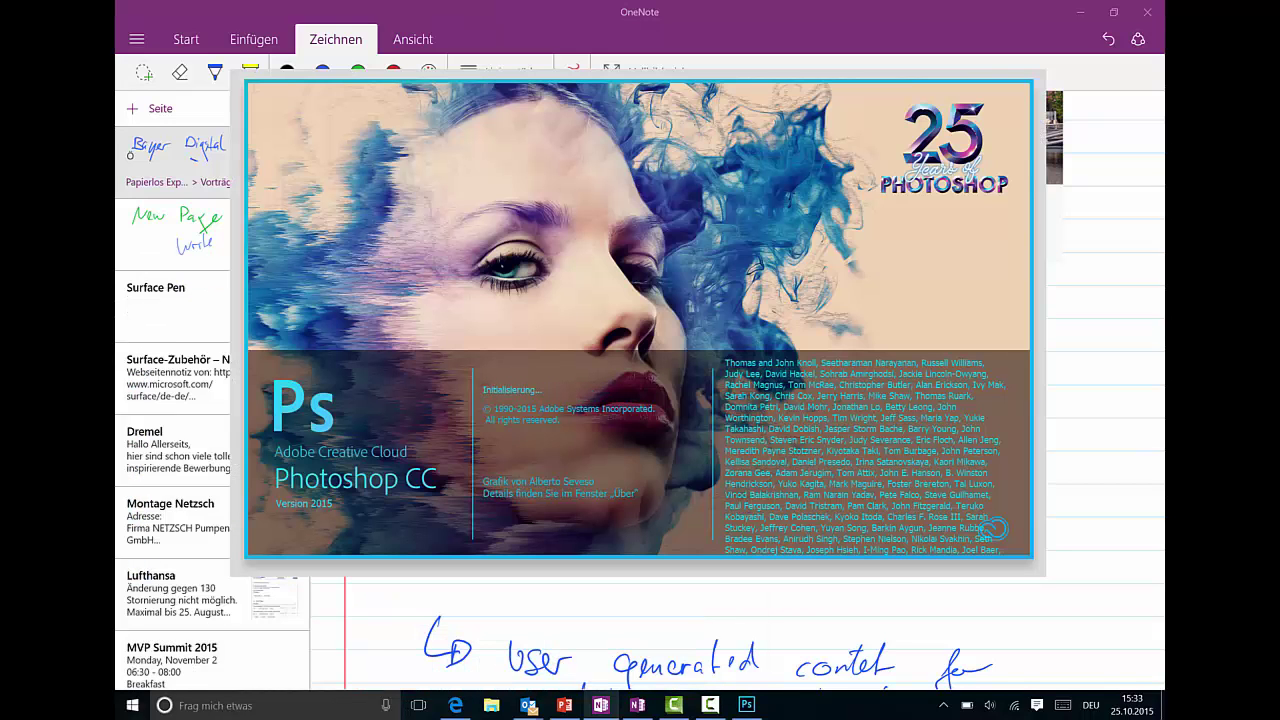
key(super)
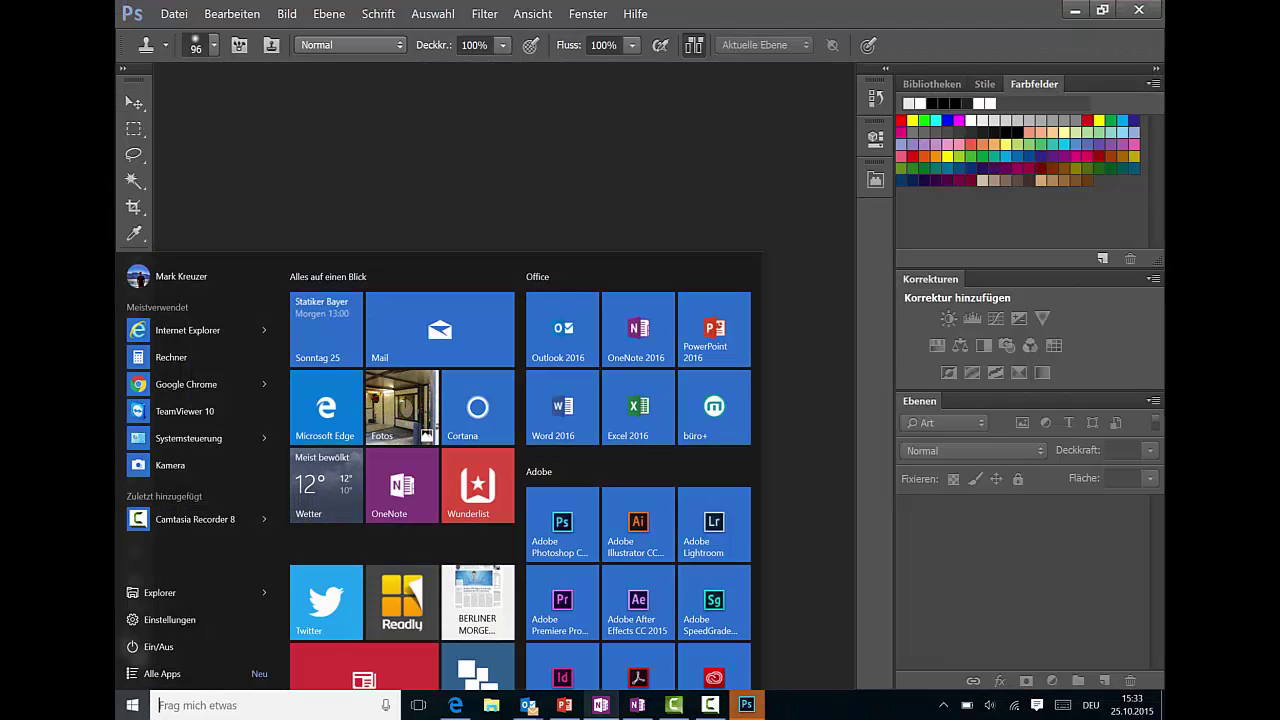
click(180, 14)
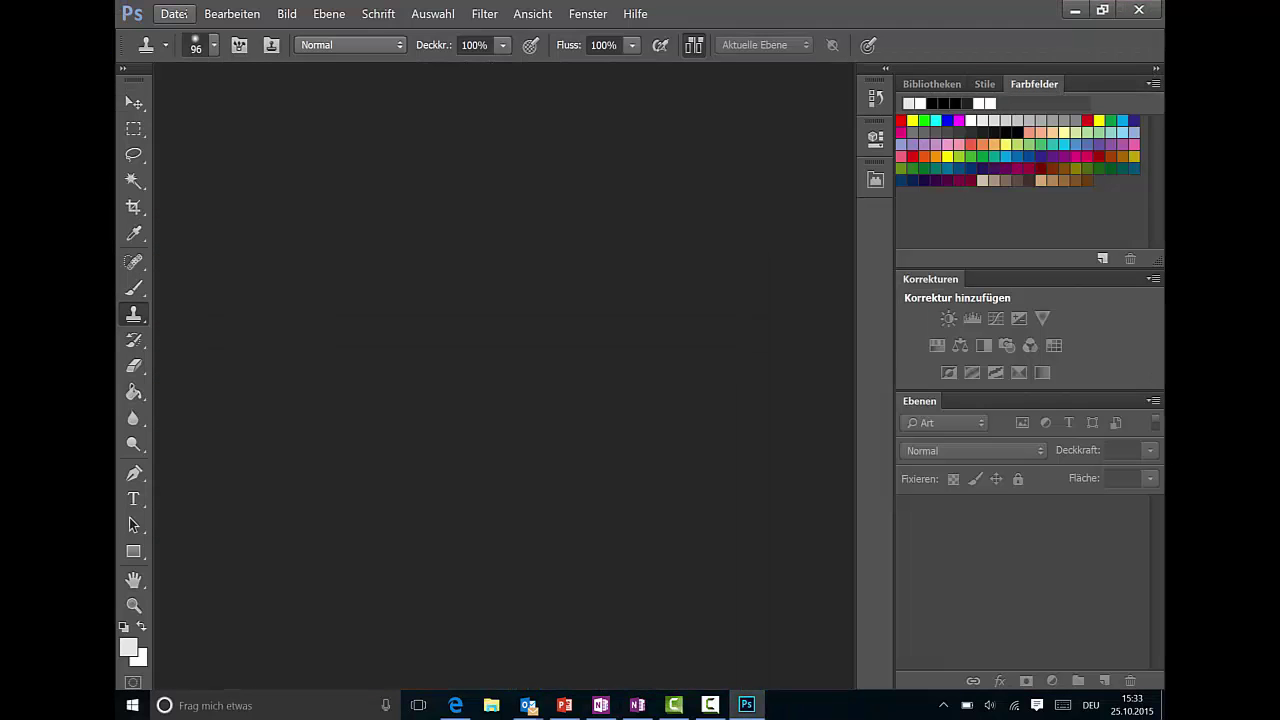